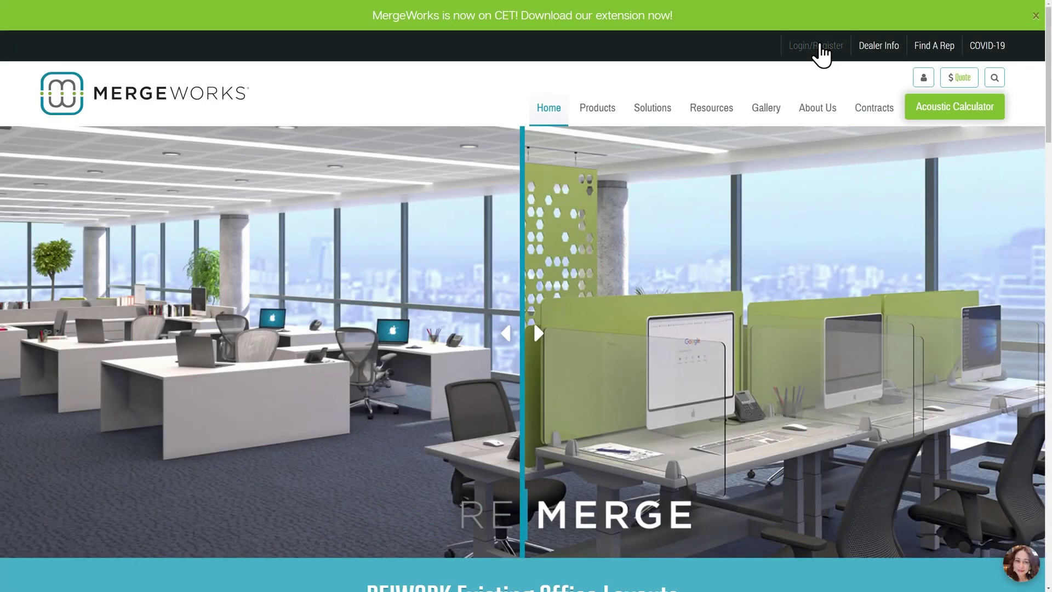
# Go to the MergeWorks account login page to register and sign in.
pyautogui.click(822, 50)
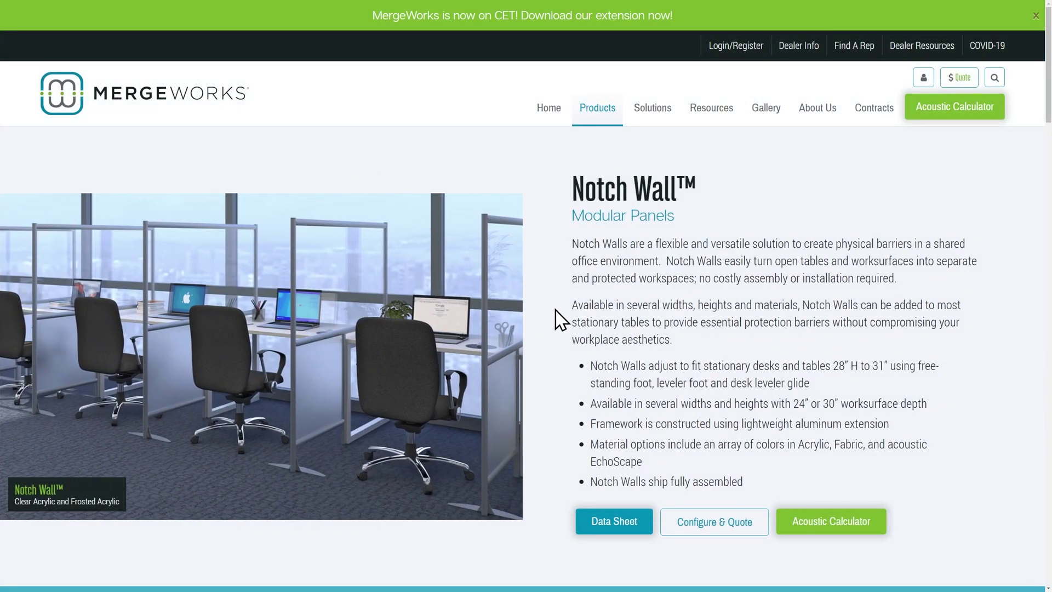
pyautogui.scroll(-3, 719, 520)
pyautogui.scroll(-5, 722, 526)
pyautogui.scroll(-3, 725, 533)
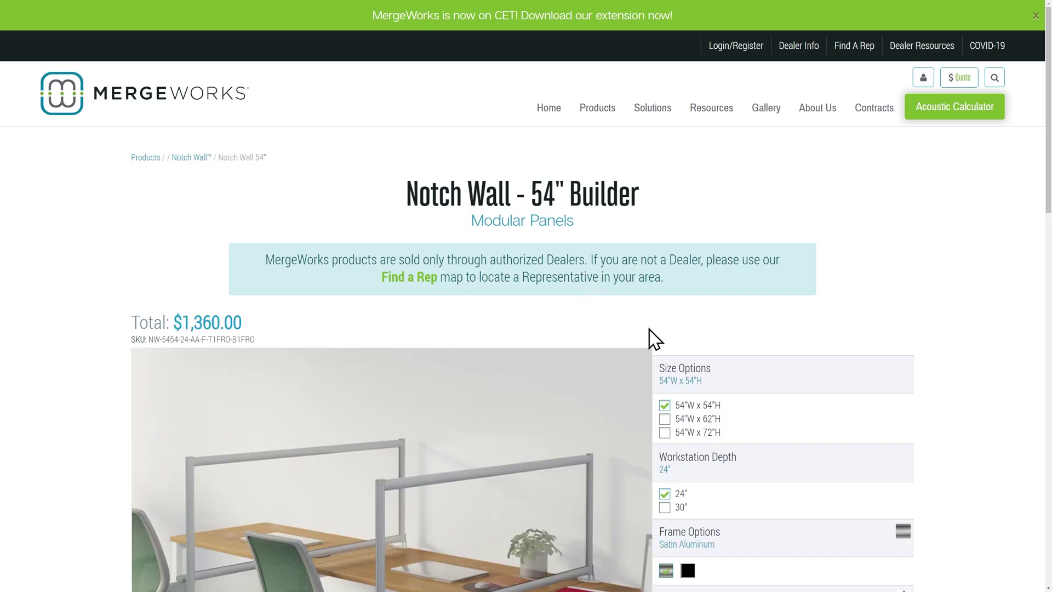
pyautogui.scroll(-2, 649, 339)
# Quote a 54"x72" black-frame panel, 30" deep, Clear Acrylic T1, Rinse F214 B1.
pyautogui.click(664, 329)
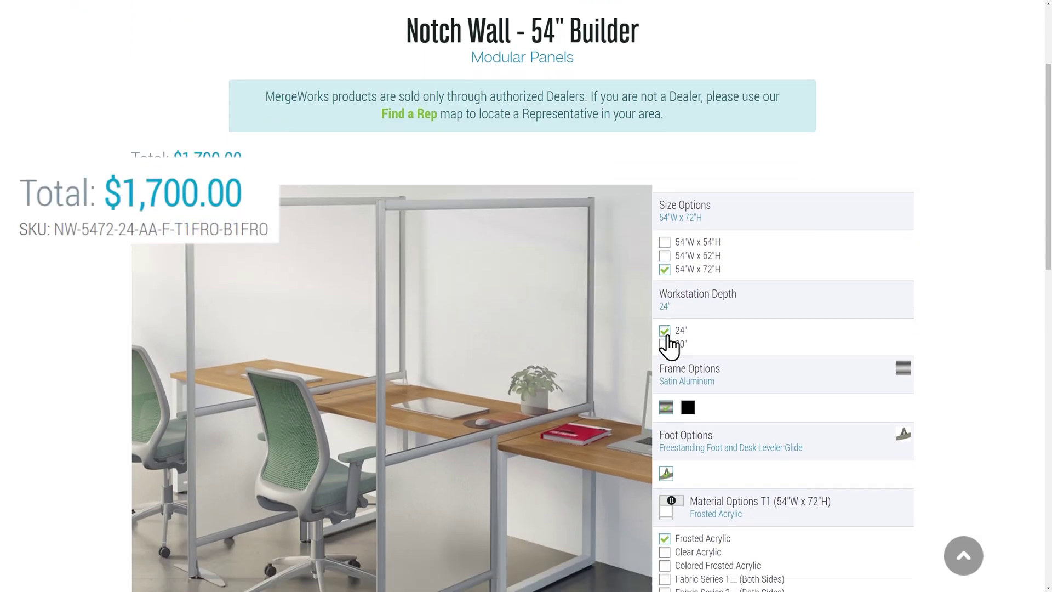
pyautogui.scroll(-2, 669, 340)
pyautogui.click(665, 303)
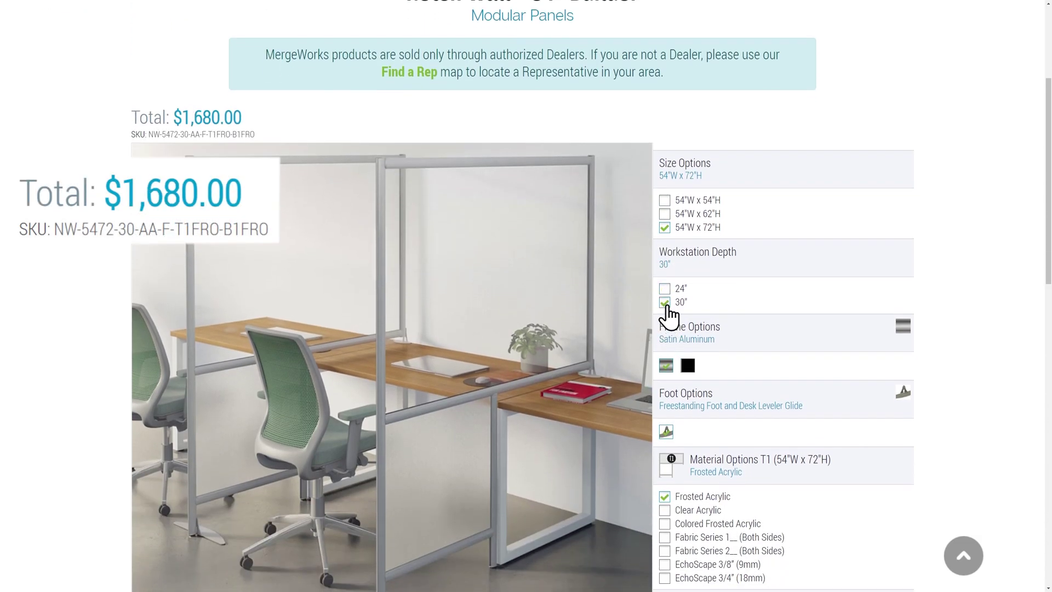
pyautogui.scroll(-2, 669, 312)
pyautogui.click(688, 263)
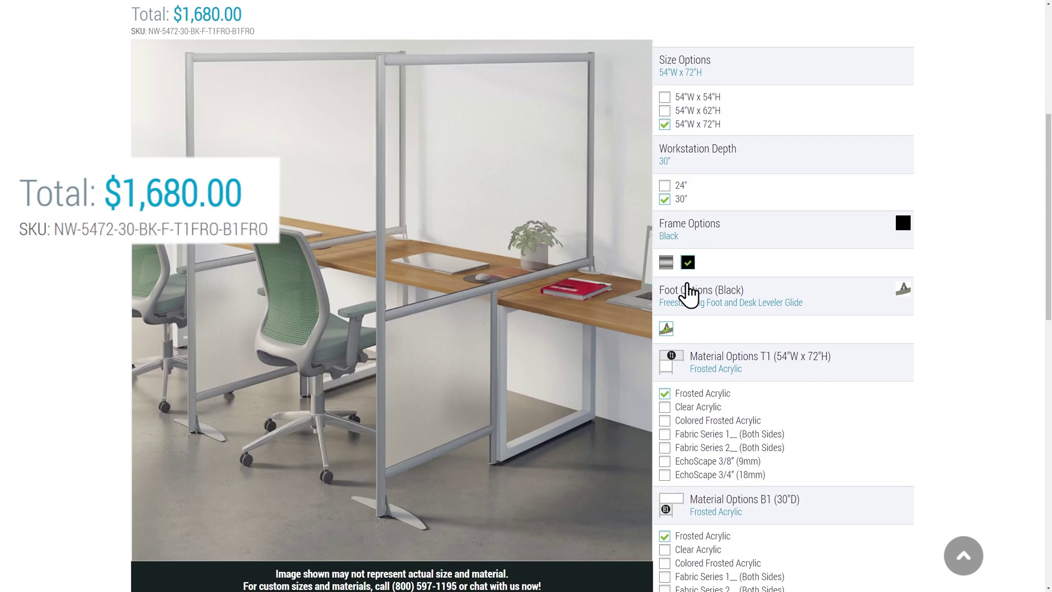
pyautogui.scroll(-2, 688, 350)
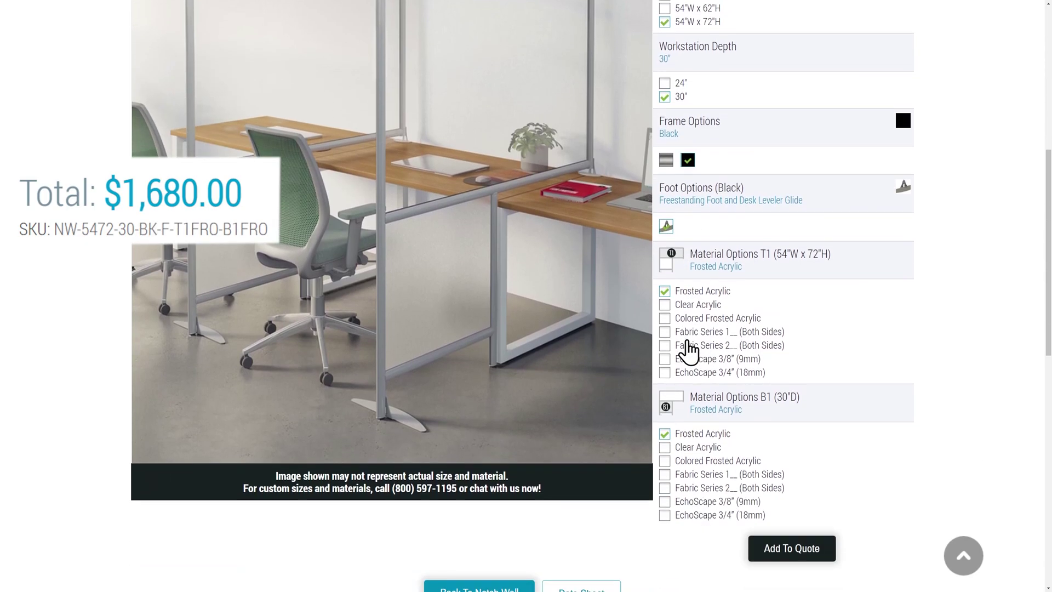
pyautogui.click(664, 304)
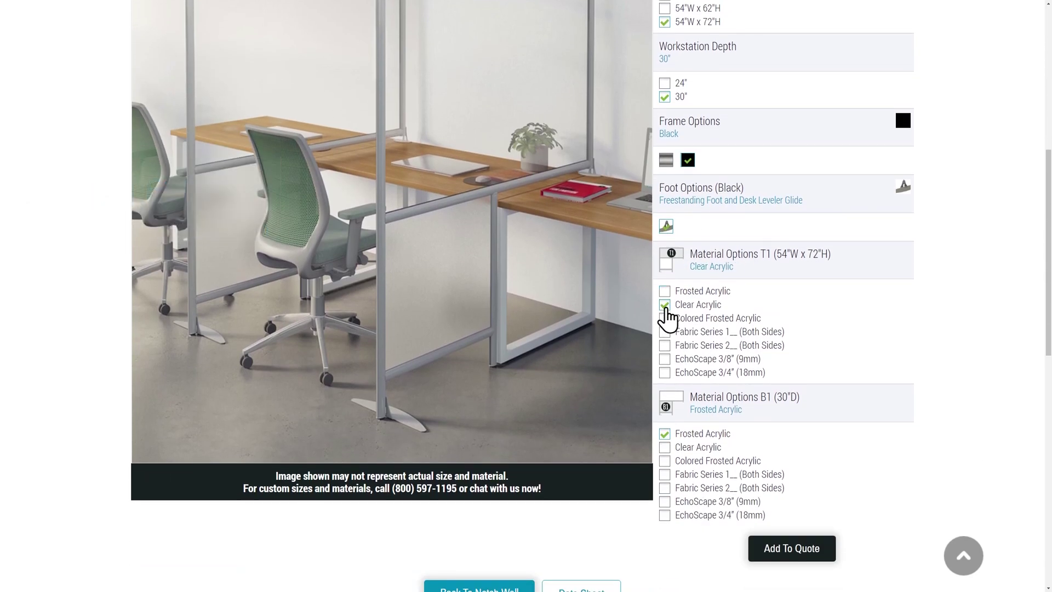
pyautogui.click(664, 487)
pyautogui.scroll(-2, 764, 493)
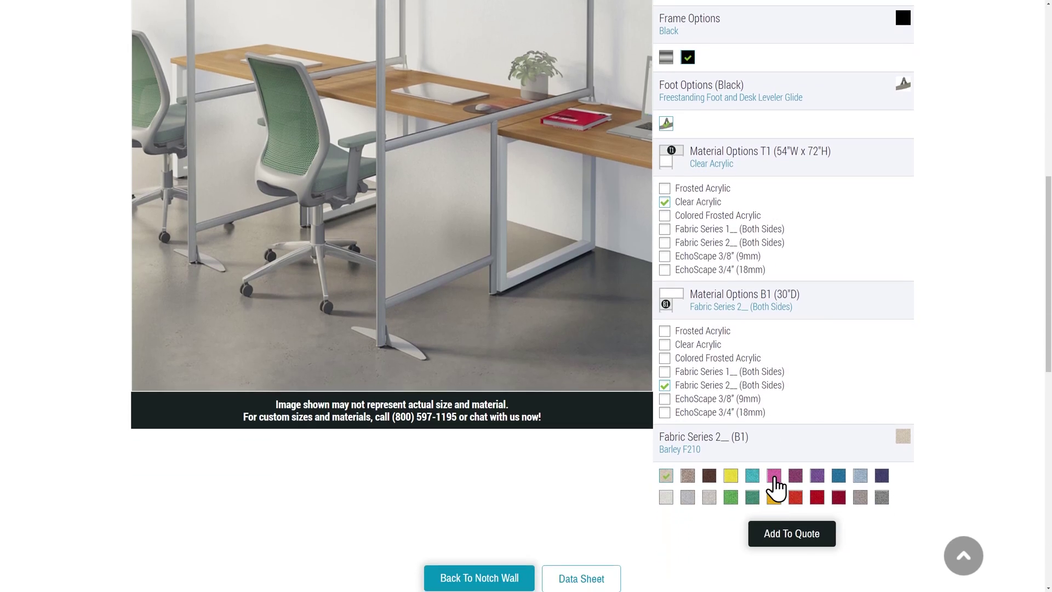
pyautogui.click(753, 475)
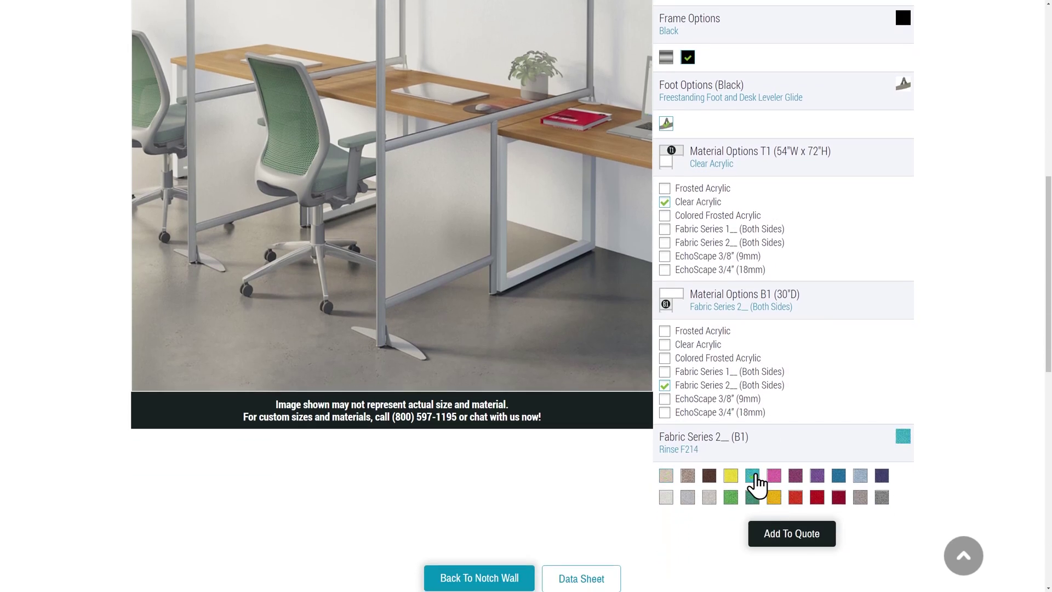
pyautogui.click(789, 534)
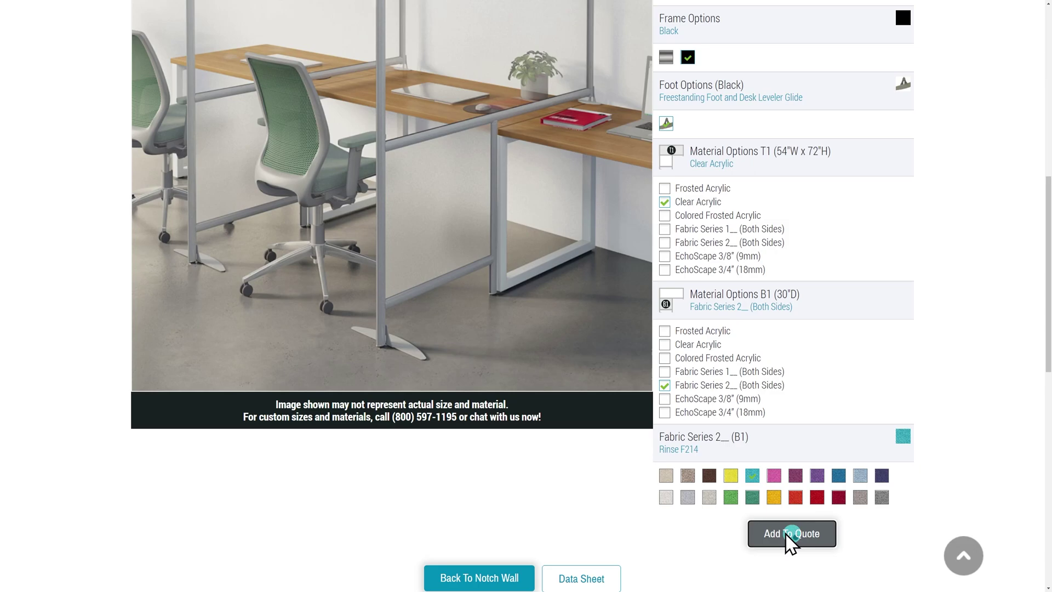
pyautogui.scroll(5, 870, 402)
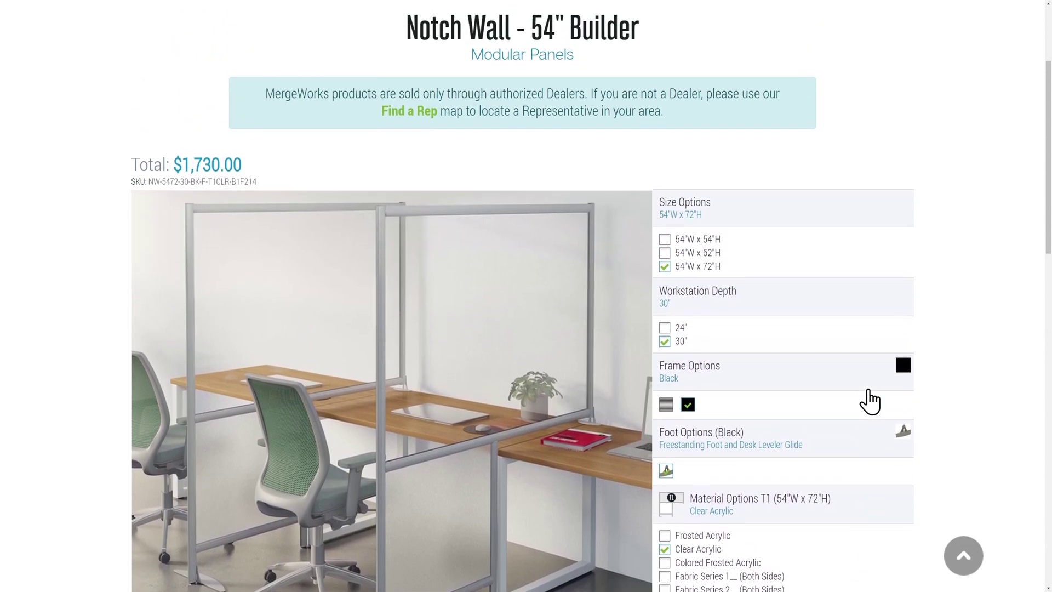
pyautogui.scroll(3, 870, 401)
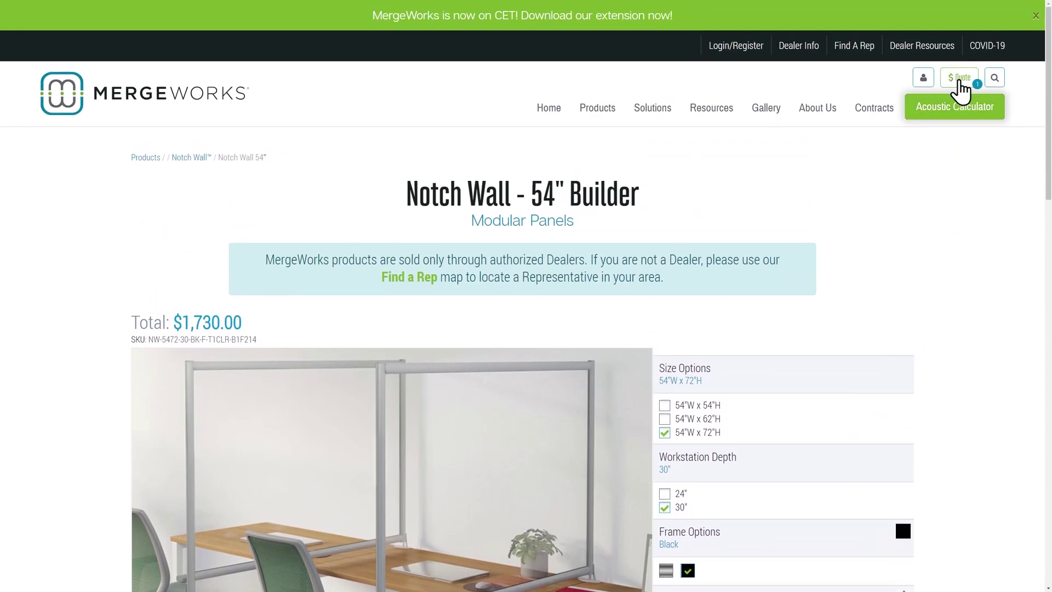
pyautogui.scroll(-10, 855, 341)
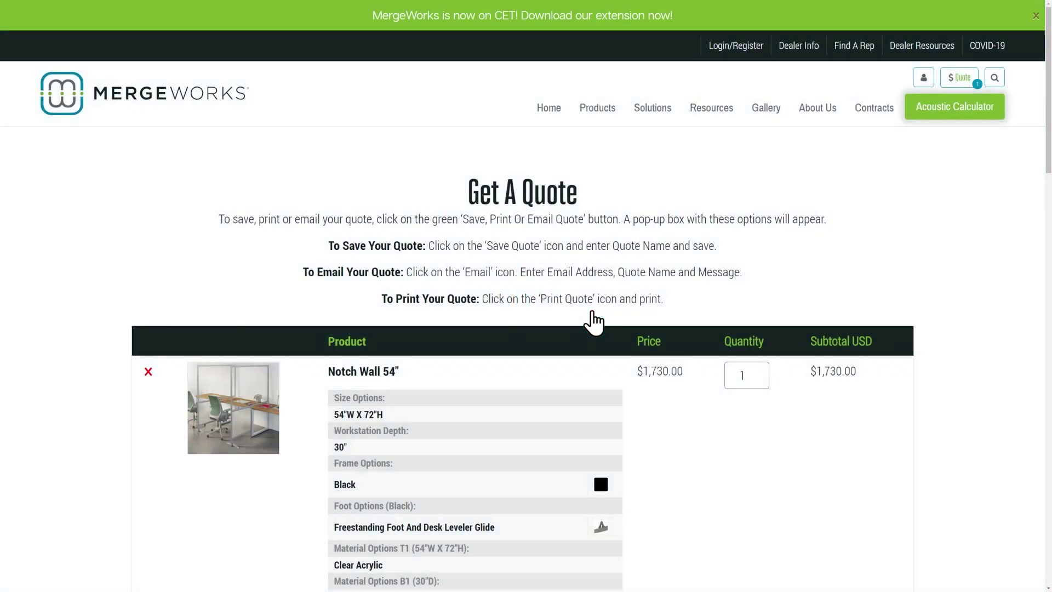
# Change the Notch Wall 54" quantity to 10 and update the cart.
pyautogui.click(746, 375)
pyautogui.write('0')
pyautogui.scroll(-4, 823, 312)
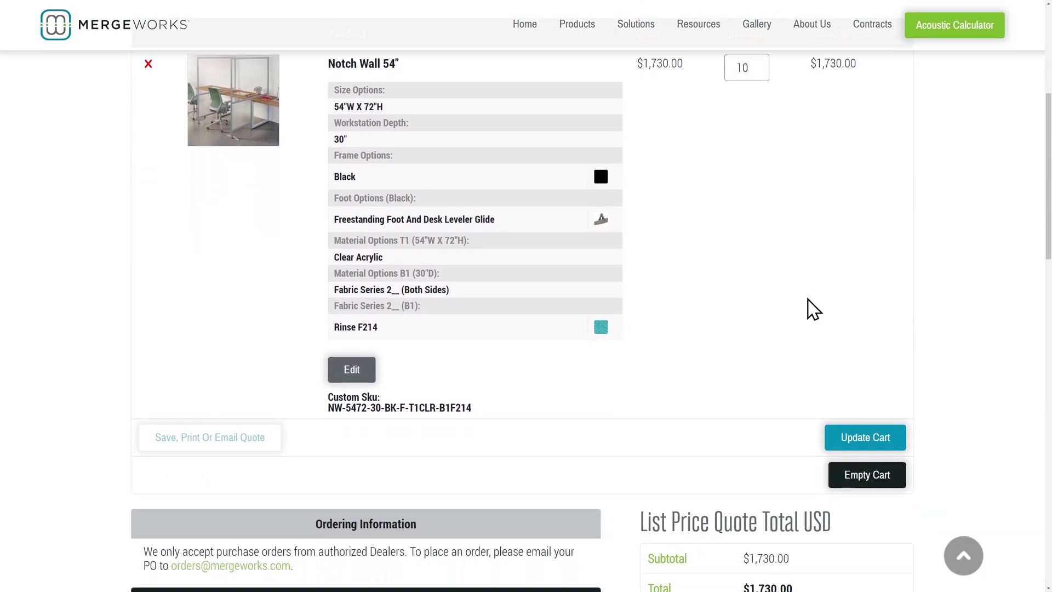
pyautogui.click(862, 435)
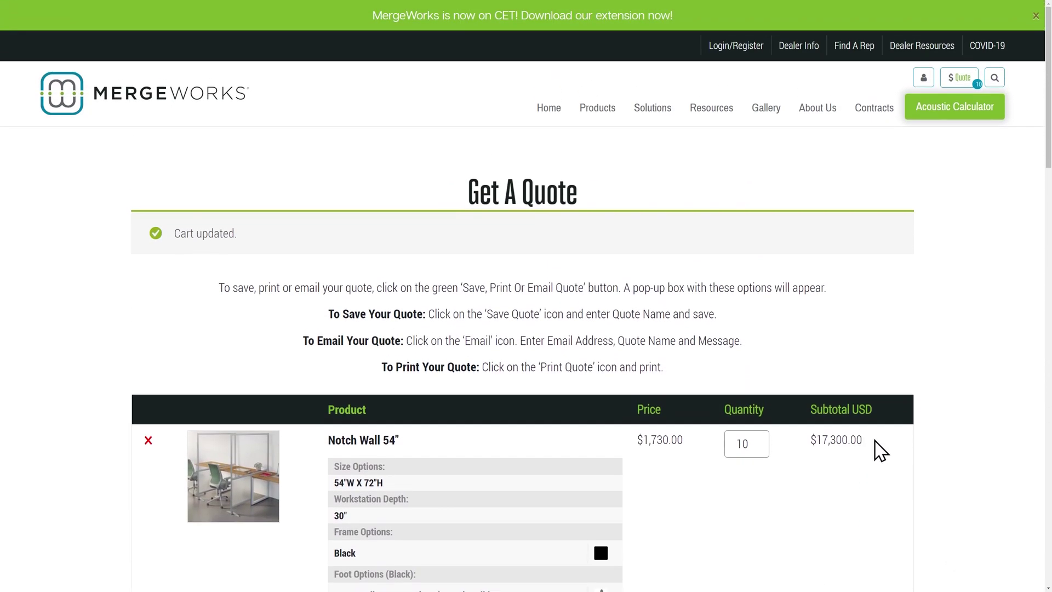
pyautogui.scroll(-3, 880, 451)
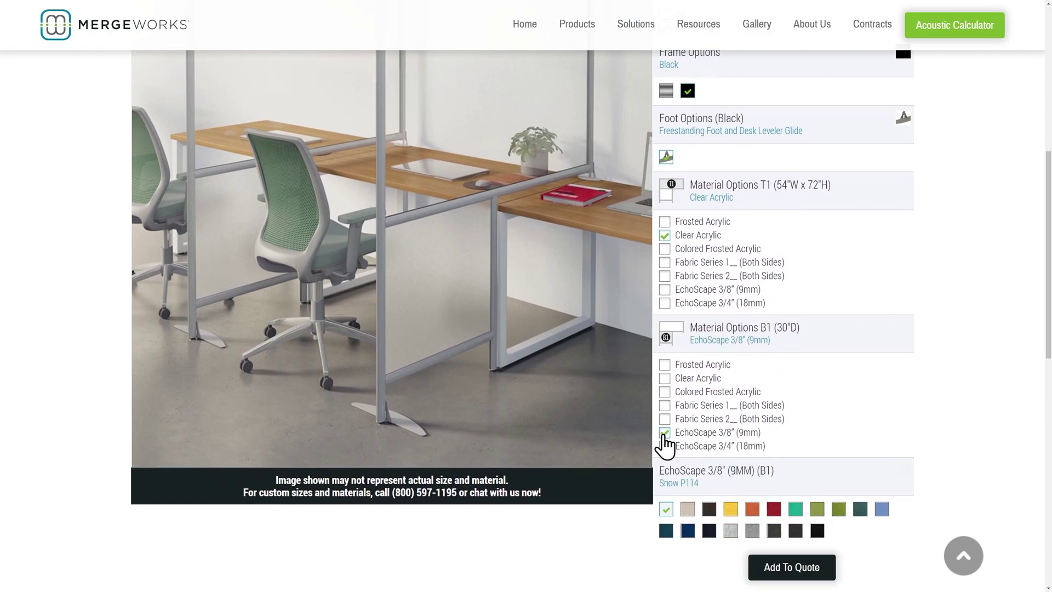
# Re-add the panel with an Aqua P115 EchoScape 3/8" B1 material.
pyautogui.click(794, 509)
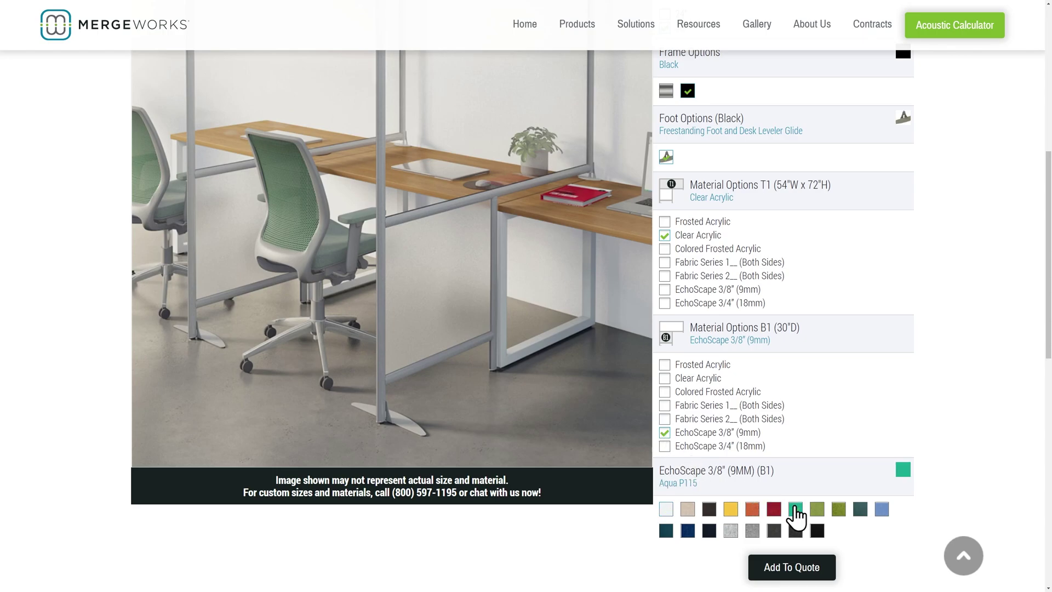
pyautogui.click(777, 567)
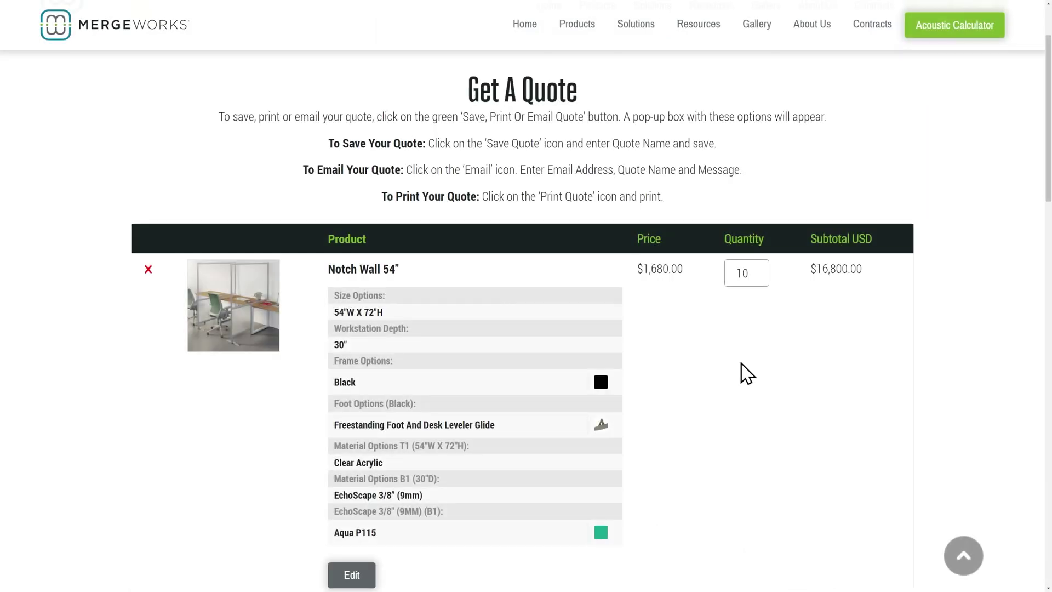
pyautogui.scroll(-3, 746, 374)
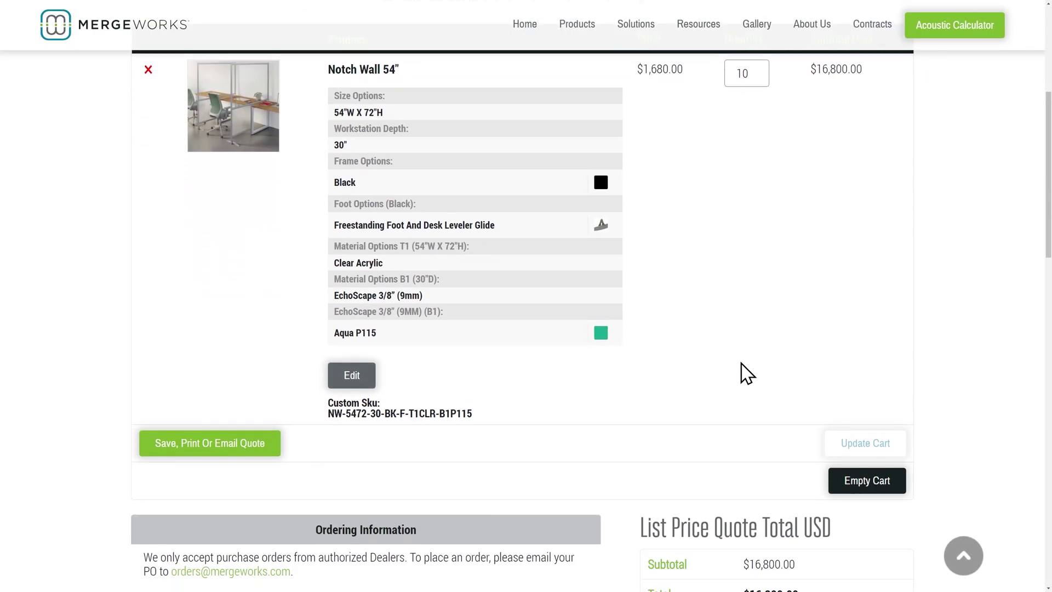
# Print a preview of the quote, then choose Save Quote and name it.
pyautogui.click(240, 435)
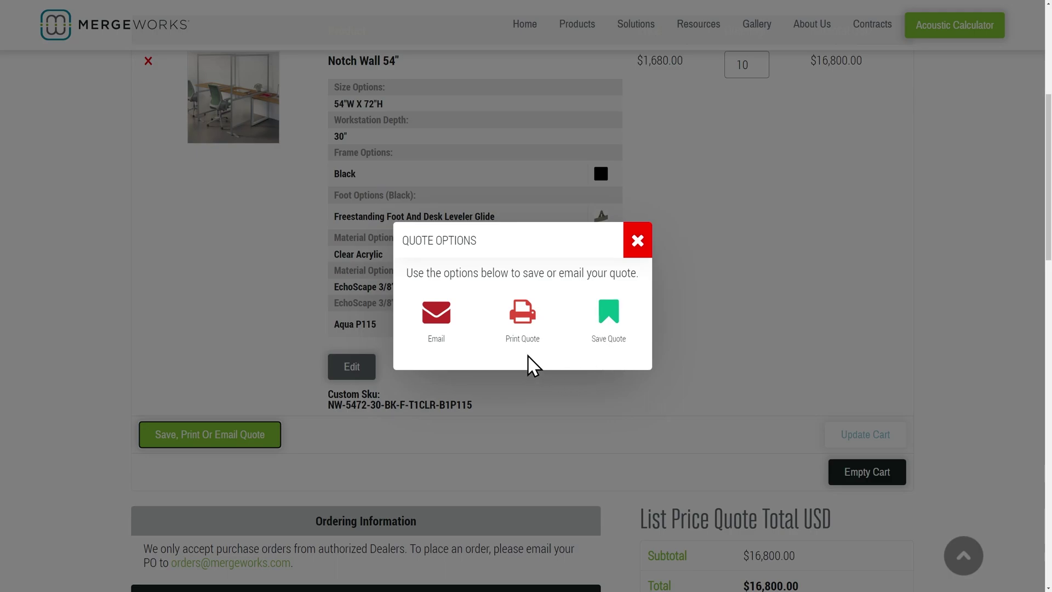
pyautogui.click(523, 324)
pyautogui.click(608, 324)
pyautogui.click(568, 329)
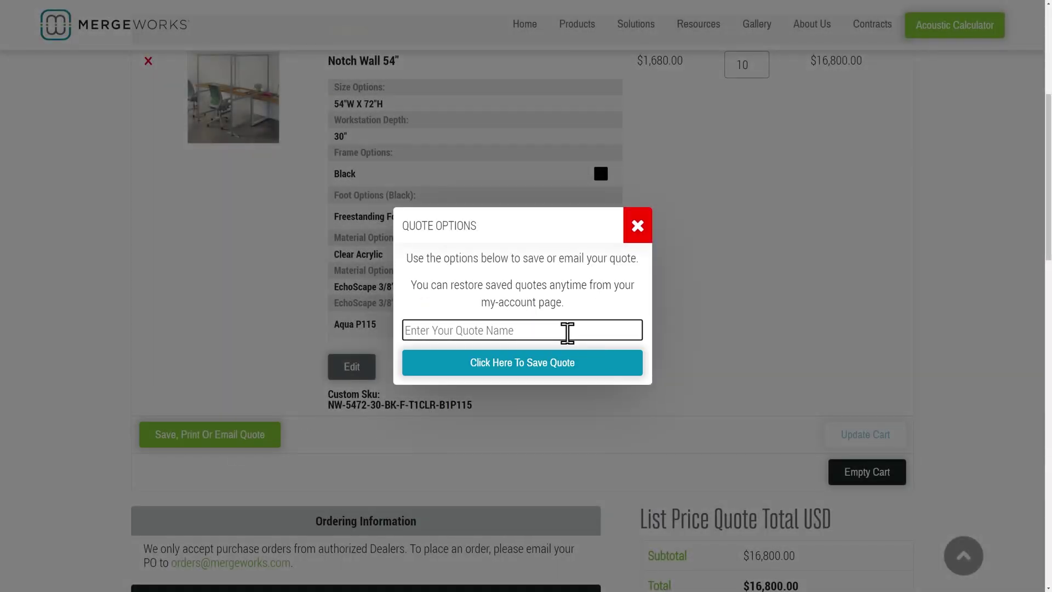
pyautogui.write('Qe Te')
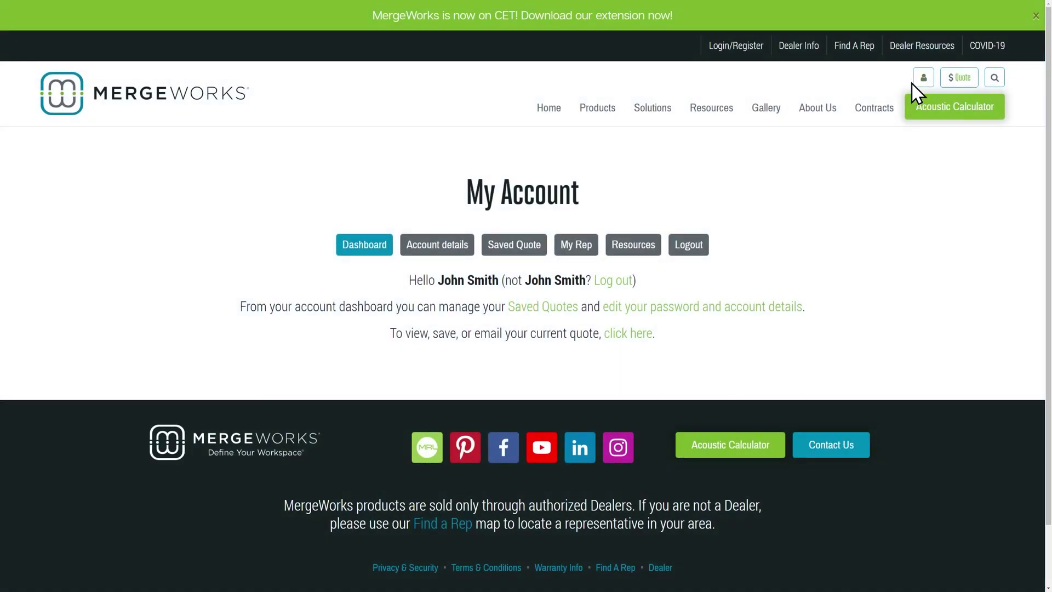
# Show the Saved Quote list containing "Quote for Becky".
pyautogui.click(516, 245)
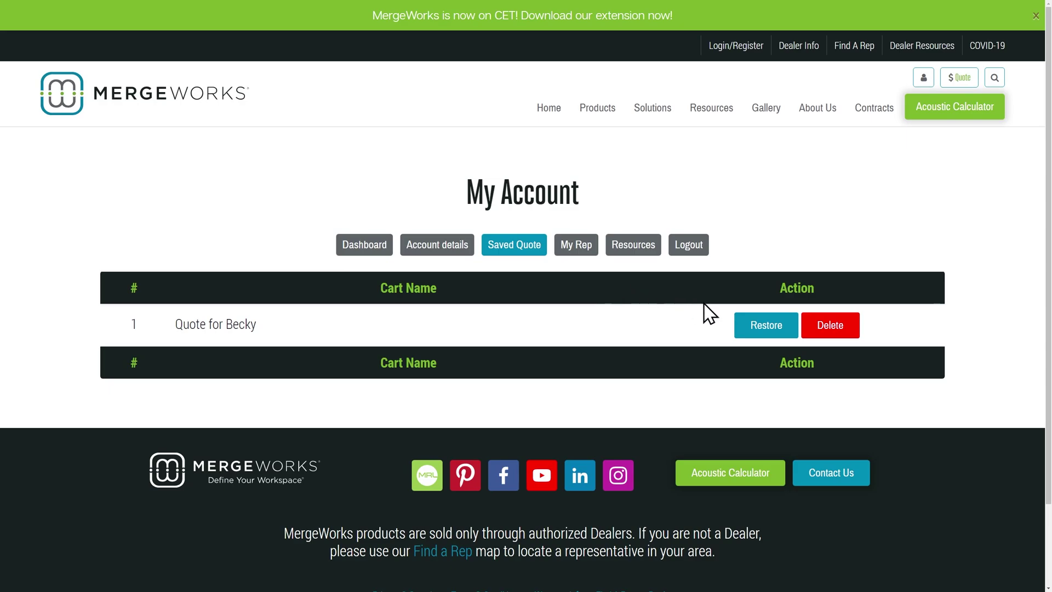
# Restore "Quote for Becky" into the cart.
pyautogui.click(766, 325)
pyautogui.scroll(-4, 763, 337)
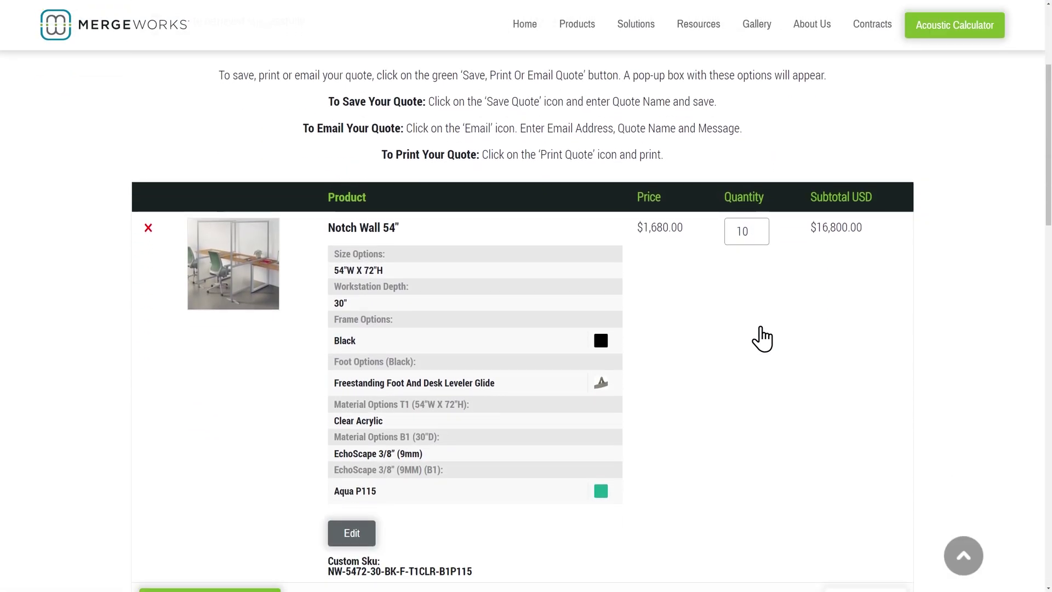
pyautogui.scroll(-3, 763, 337)
pyautogui.scroll(-2, 762, 337)
pyautogui.scroll(-1, 762, 337)
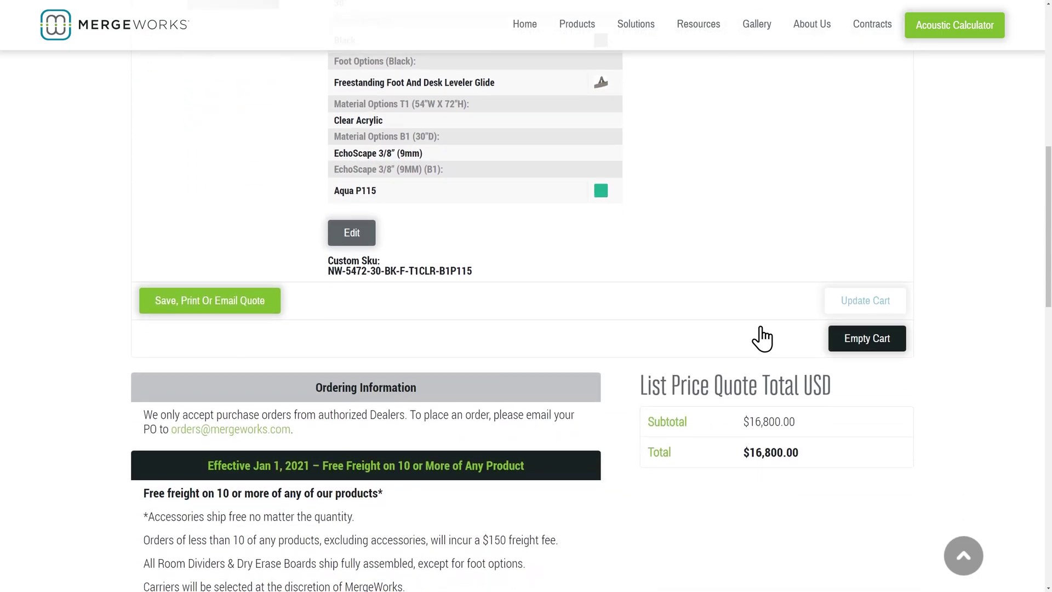
pyautogui.scroll(-2, 763, 337)
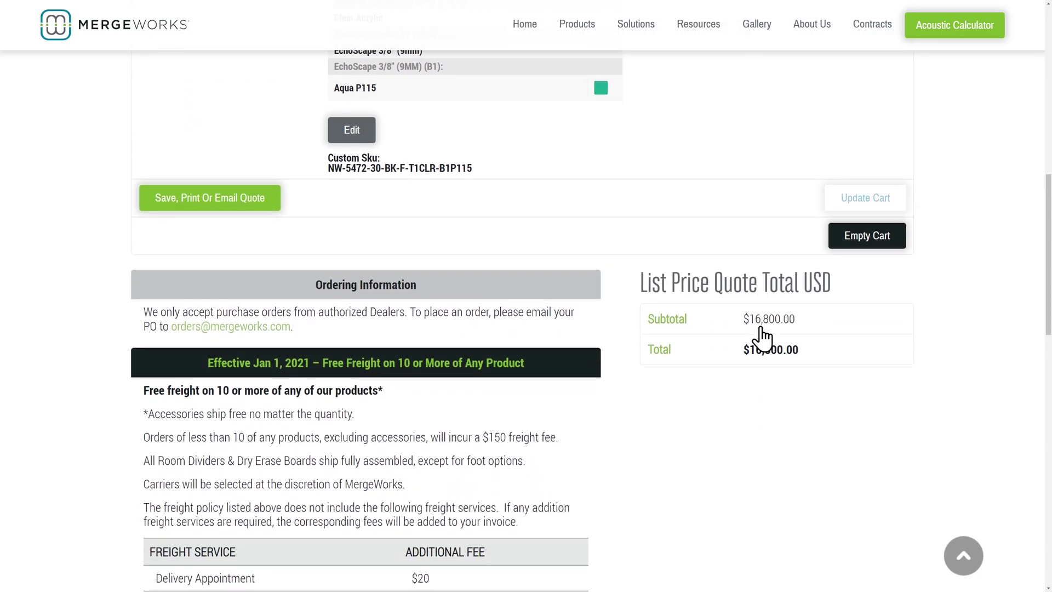